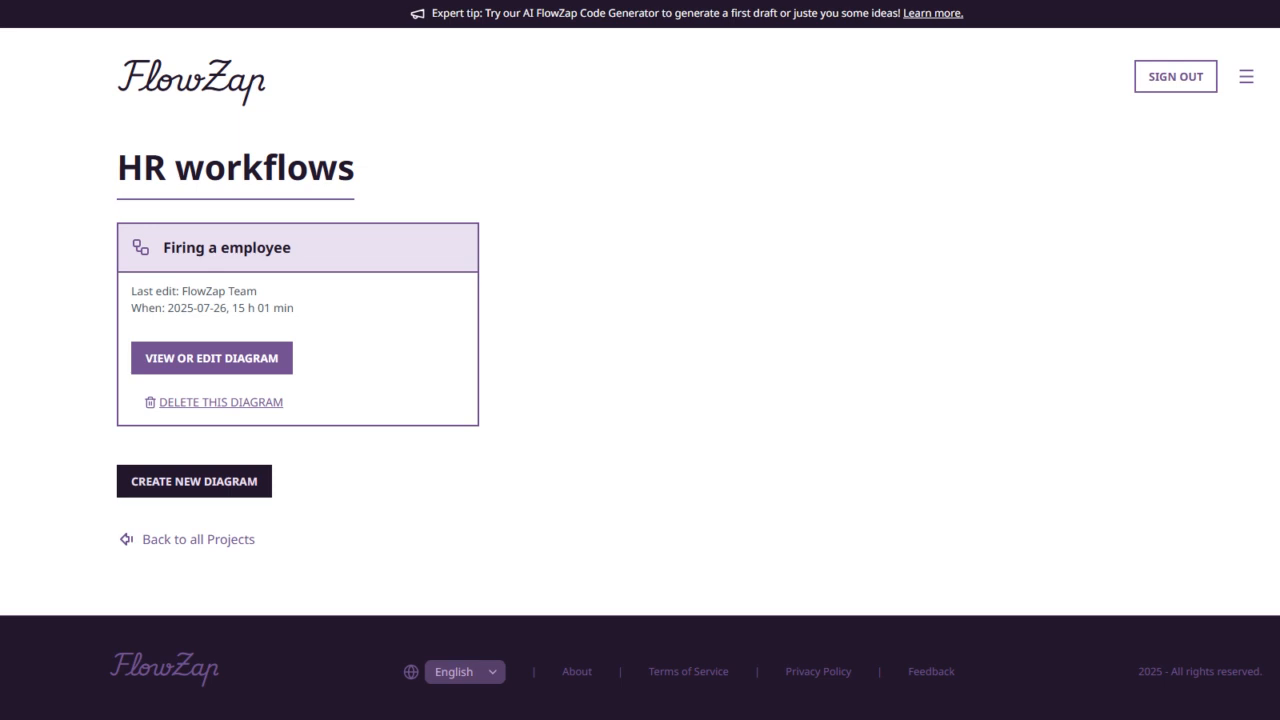
Create a new diagram in the HR workflows project and name it "Finding a new candidate"
left_click(190, 483)
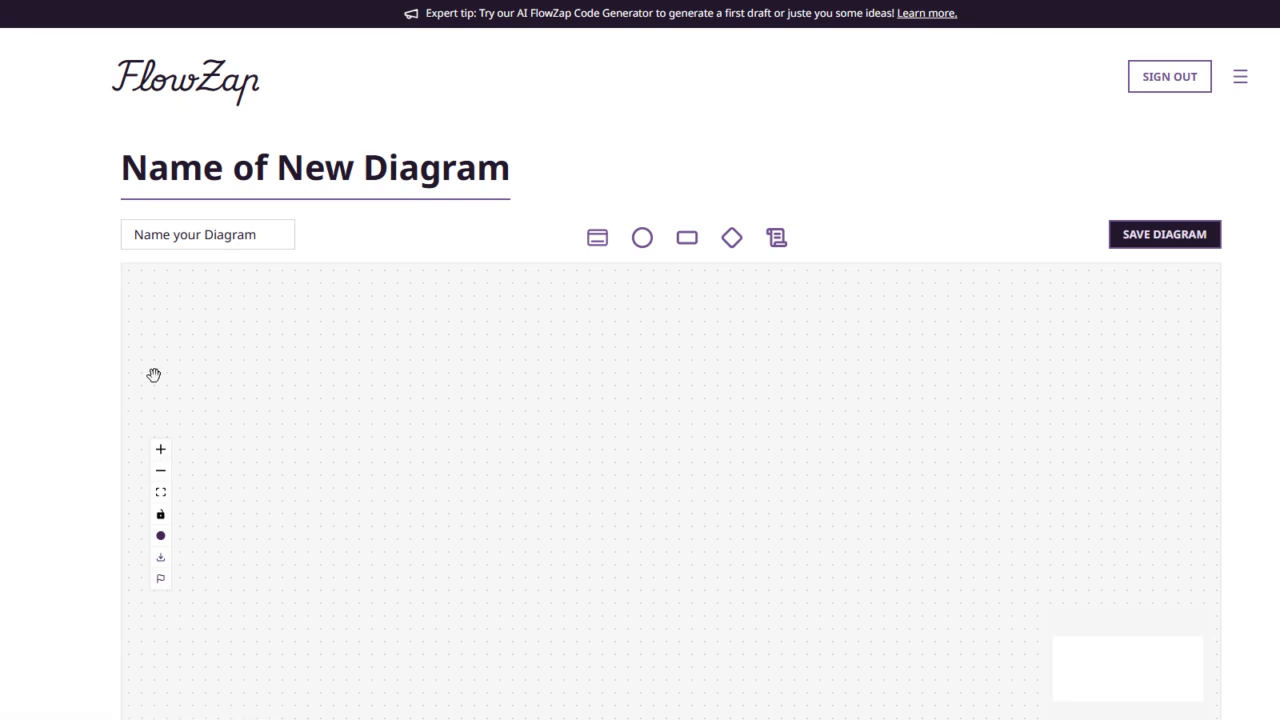
left_click(187, 237)
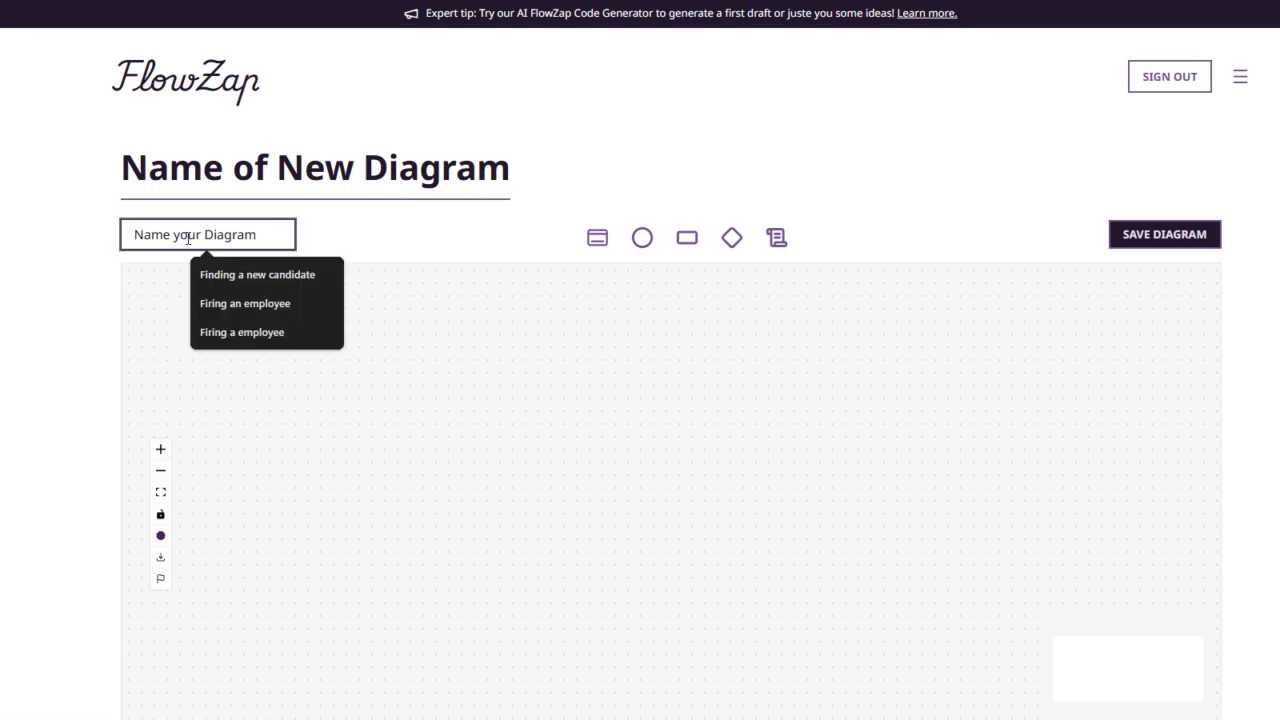
left_click(250, 274)
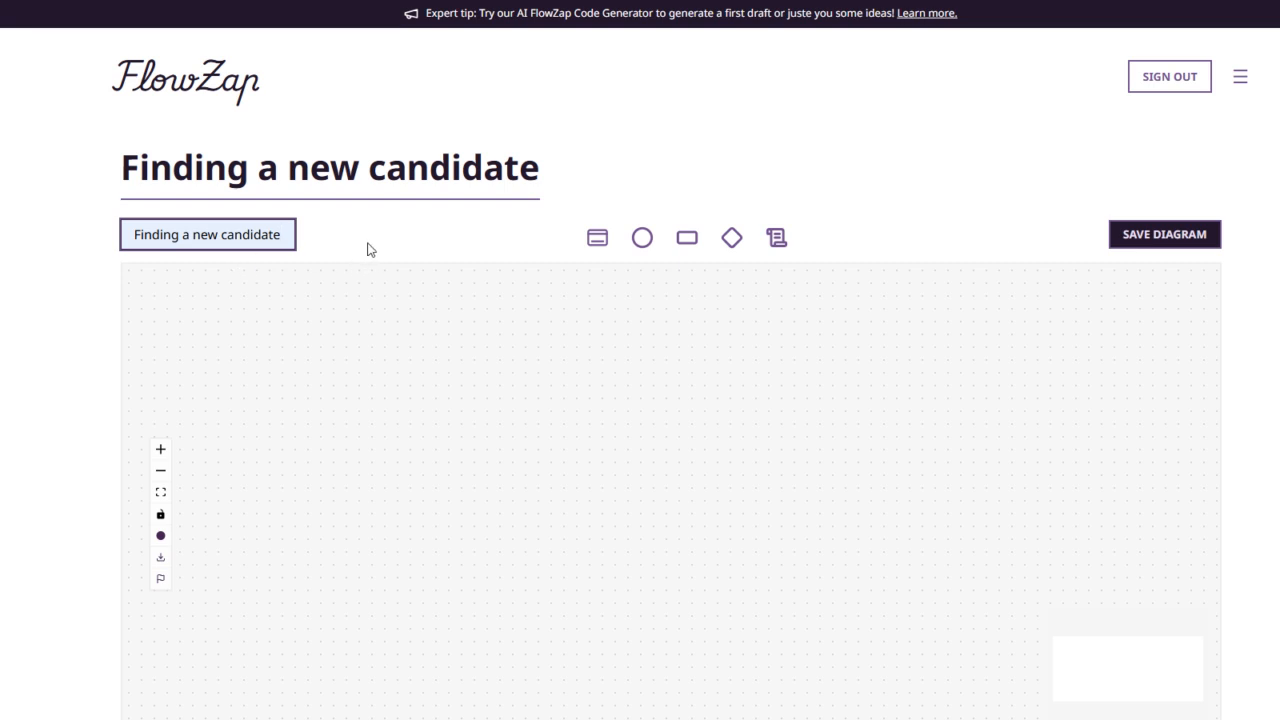
left_click(822, 238)
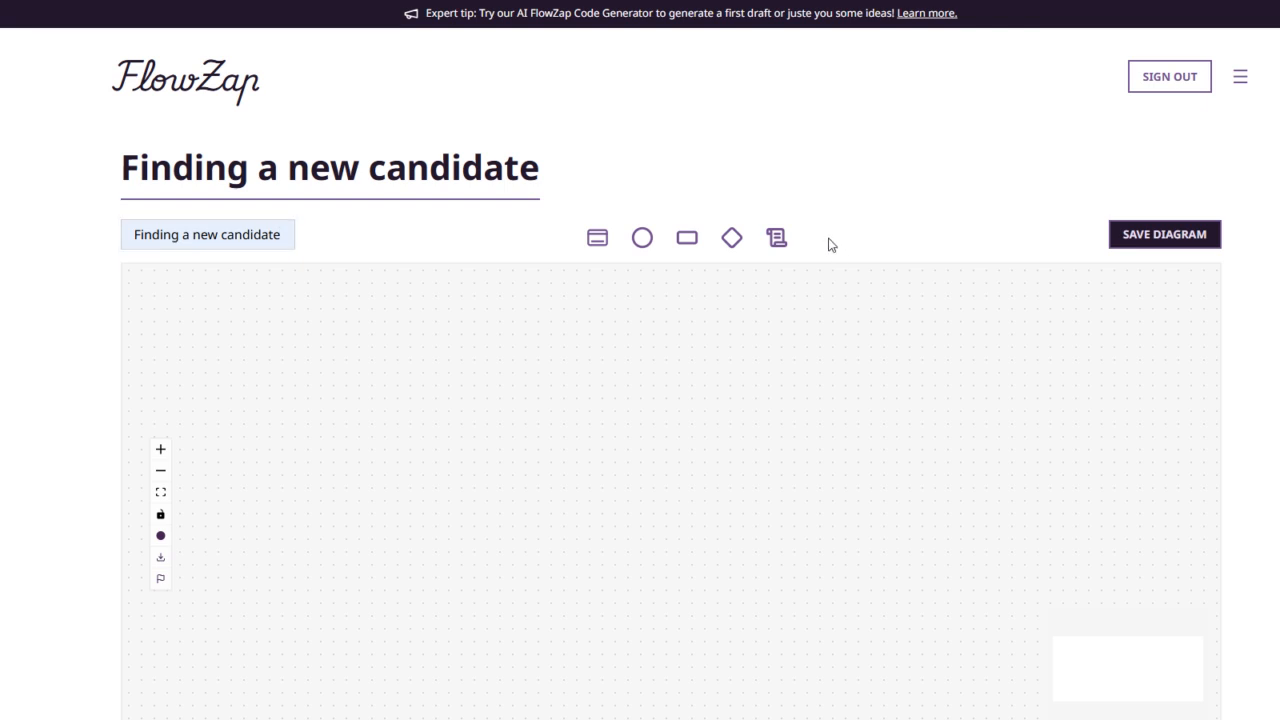
Generate FlowZap Code with AI from the sample quote request process, running from the customer's request to handover to the Solution and Planning Team
left_click(780, 246)
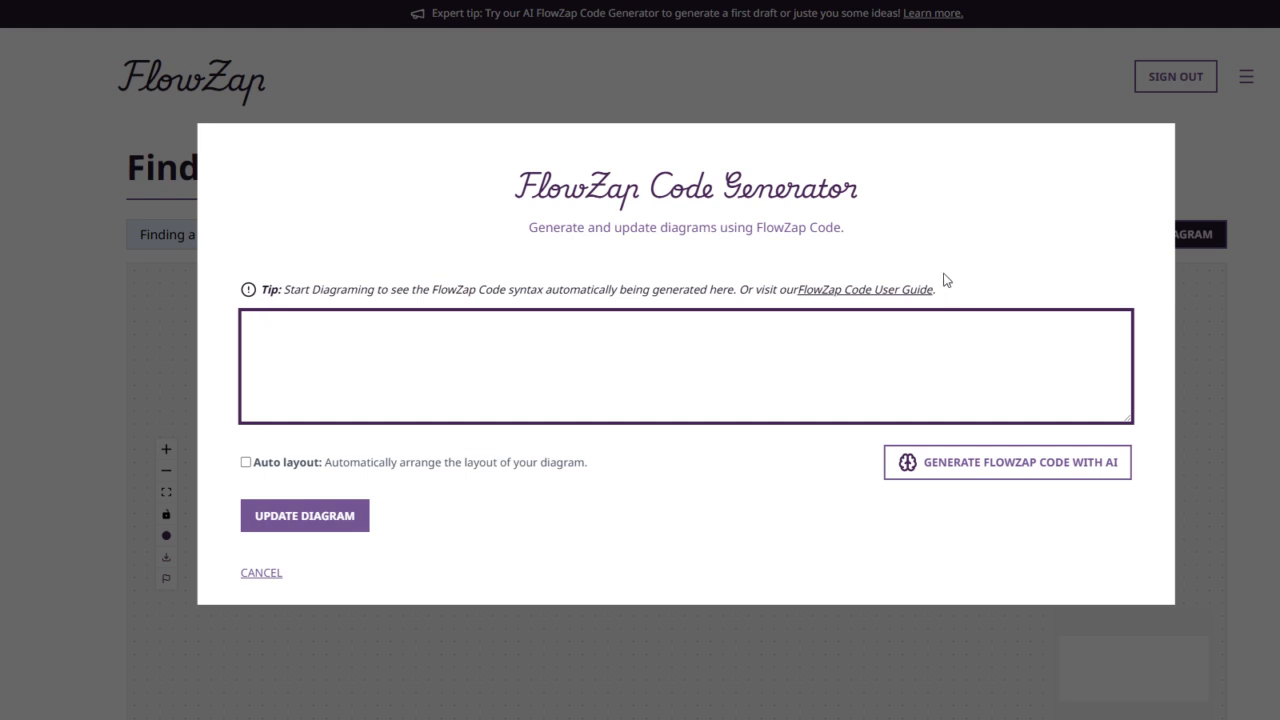
left_click(1005, 463)
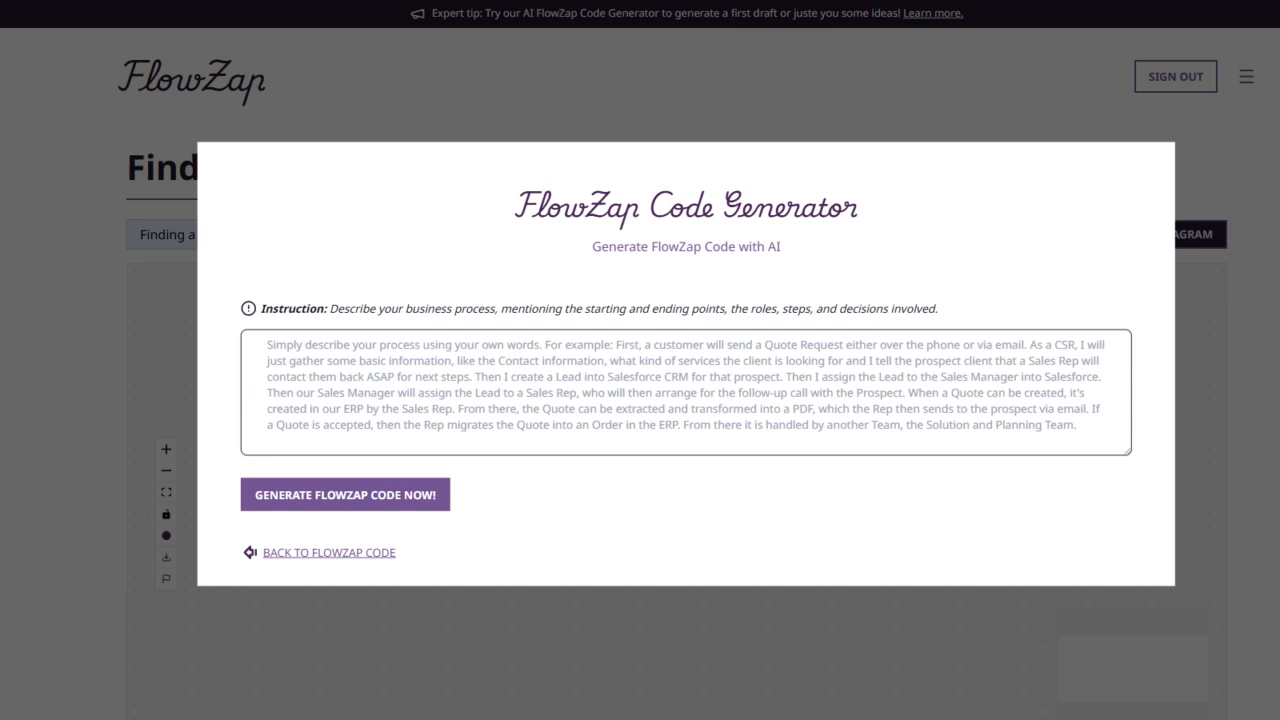
left_click(331, 376)
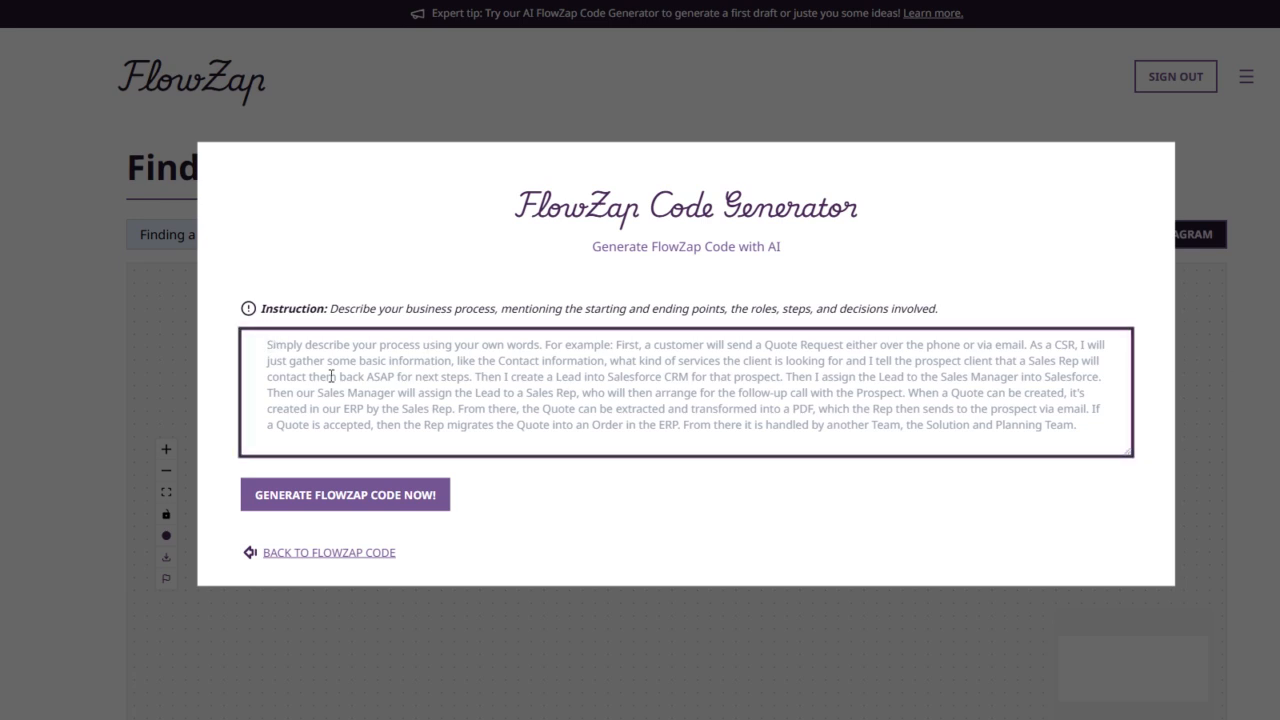
type("First, a customer will send a Quote Request either over the phone or via email. As a CSR, I will just gather some basic information, like the Contact information, what kind of services the client is looking for and I tell the prospect client that a Sales Rep will contact them back ASAP for next steps. Then I create a Lead into Salesforce CRM for that prospect. Then I assign the Lead to the Sales Manager in Salesforce. Then our Sales Manager will assign the Lead to a Sales Rep, who will then arrange for the follow-up call with the Prospect. When a Quote can be created, it's created in our ERP by the Sales Rep. From there, the Quote can be extracted and transformed into a PDF, which the Rep then sends to the prospect via email. If a Quote is accepted, then the Rep migrates the Quote into an Order in the ERP. From there it is handled by another Team, the Solution and Planning Team.")
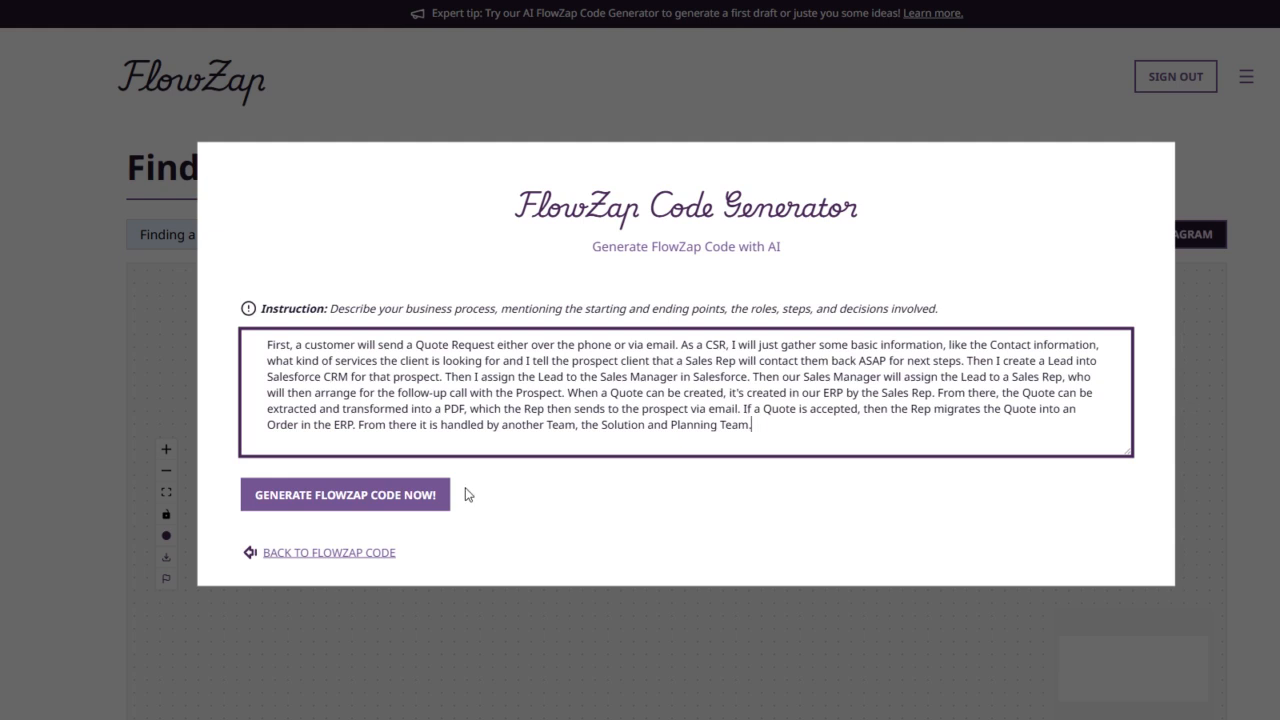
left_click(362, 502)
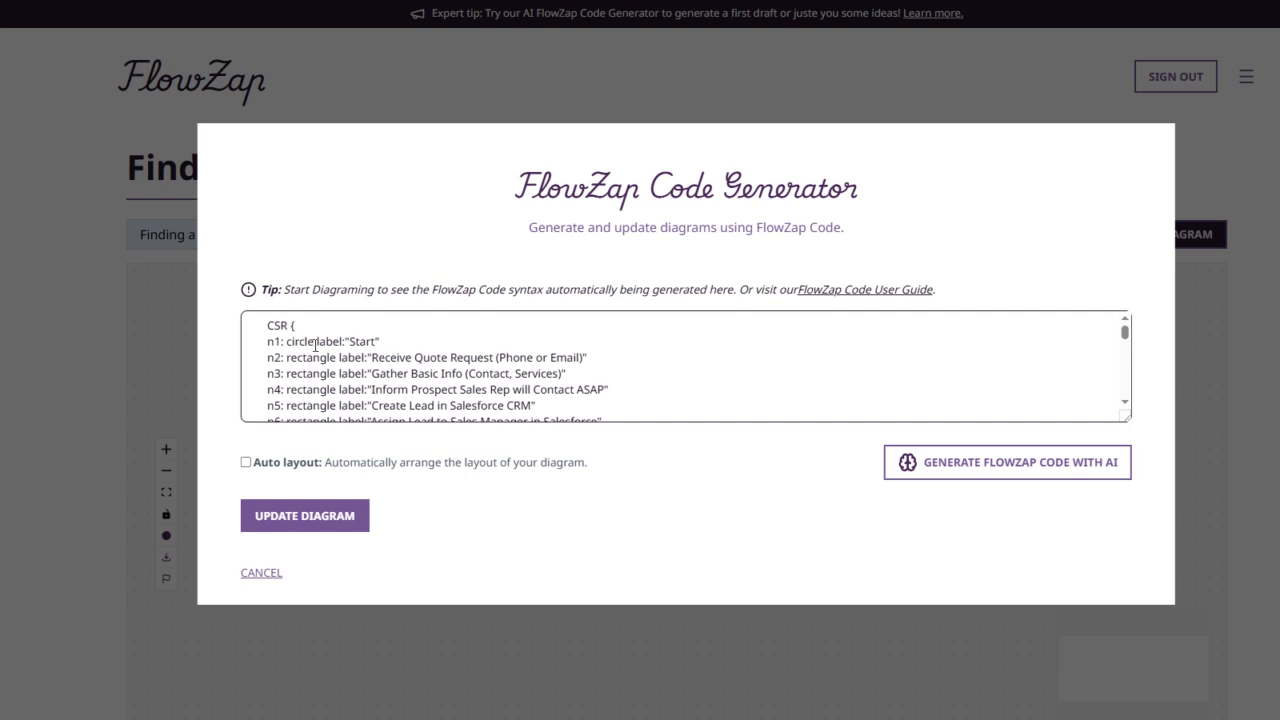
Enable auto layout and update the diagram from the generated quote request code
scroll(315, 345, "down", 1)
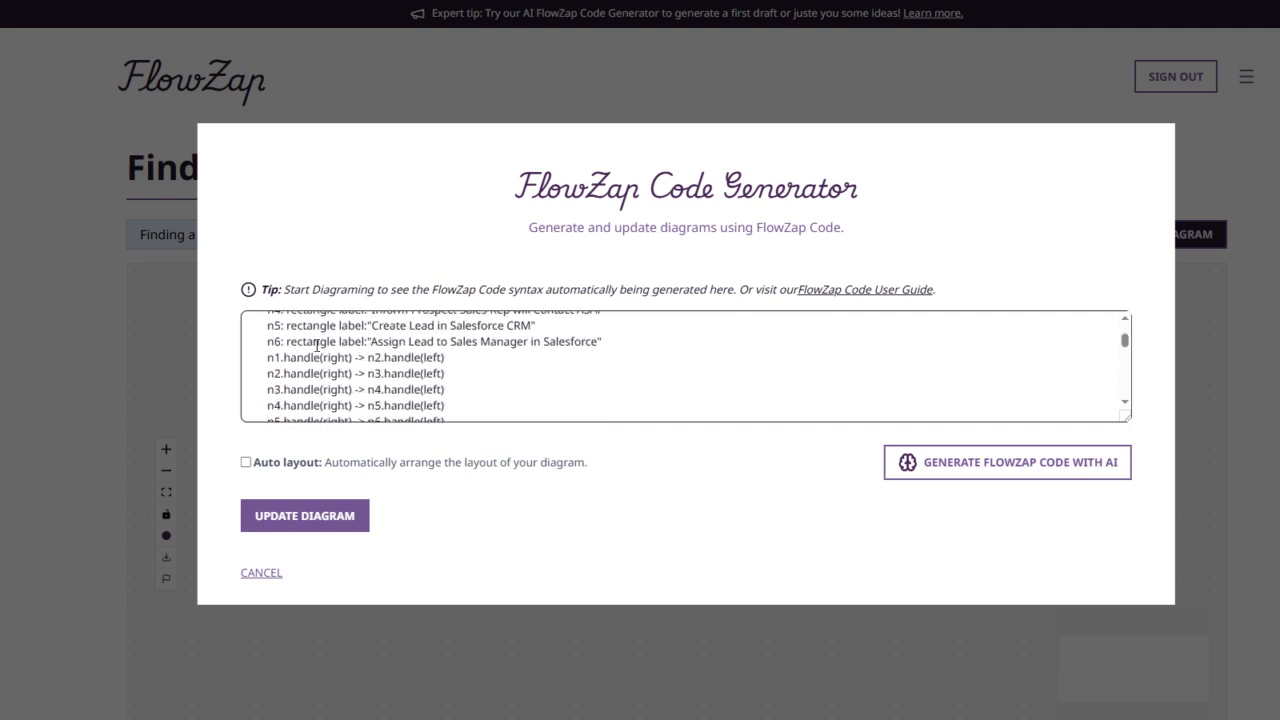
left_click(245, 462)
left_click(310, 524)
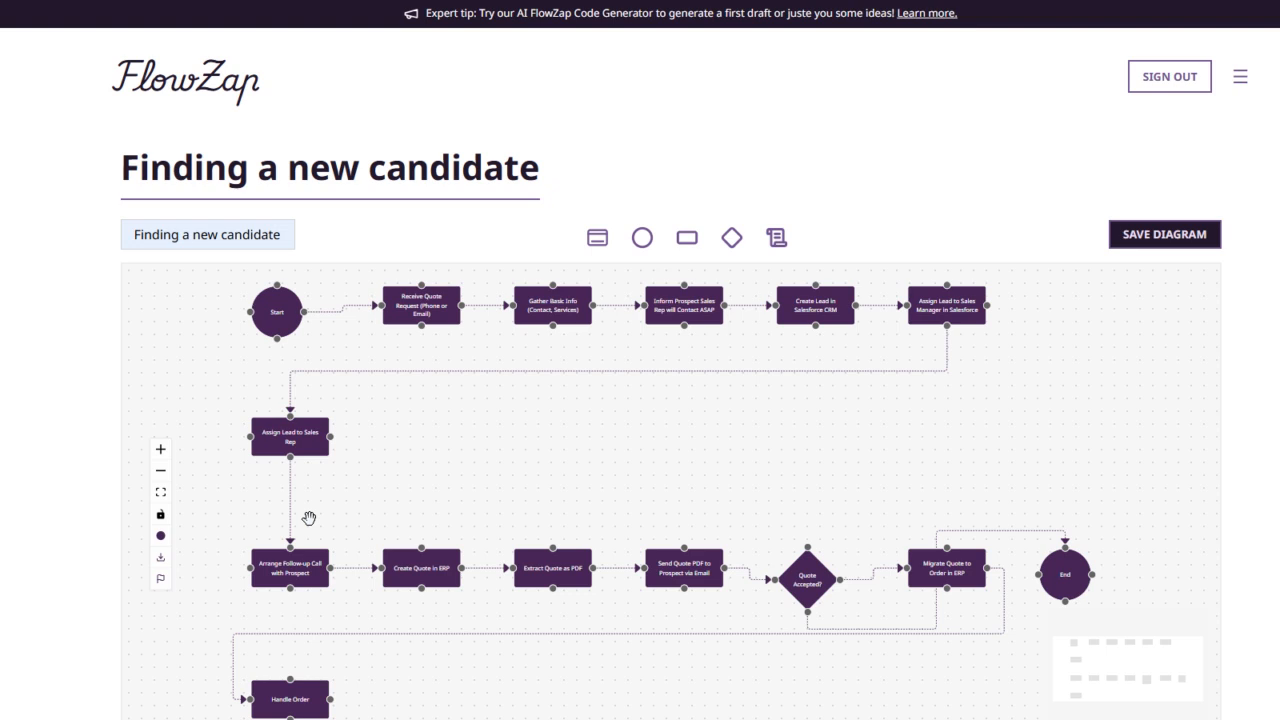
left_click(161, 451)
left_click_drag(371, 371, 395, 524)
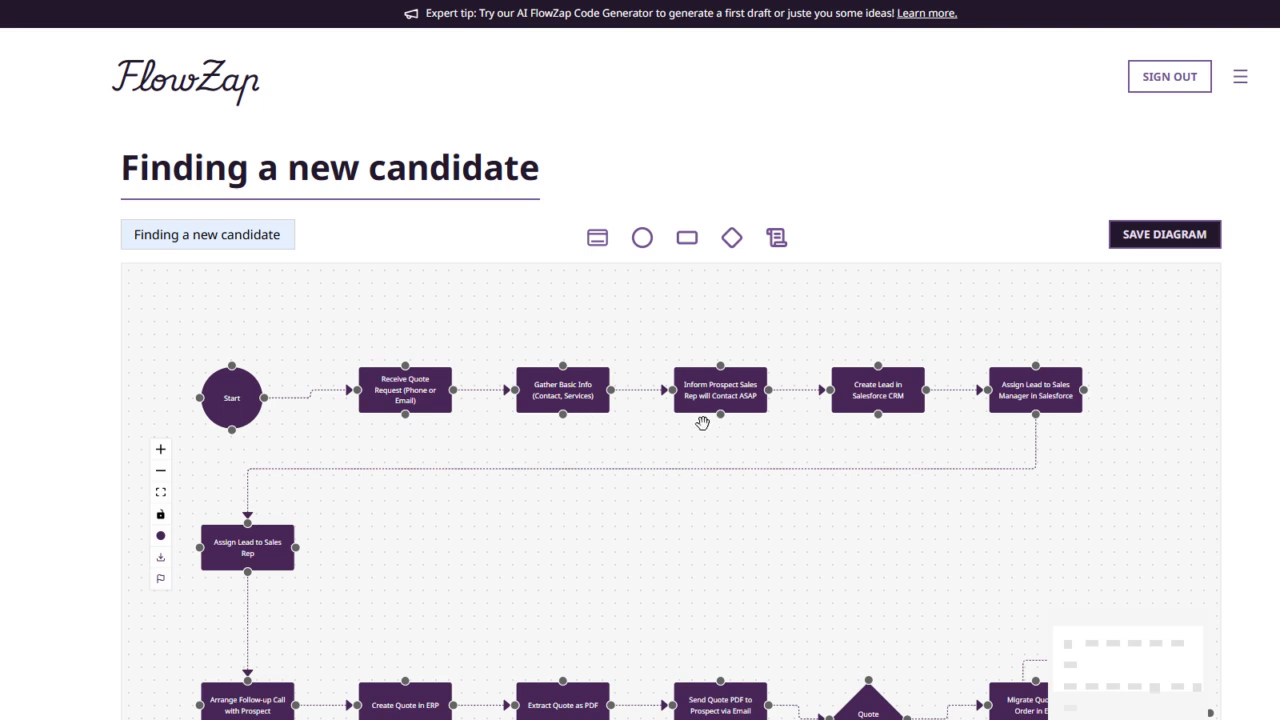
scroll(702, 529, "down", 1)
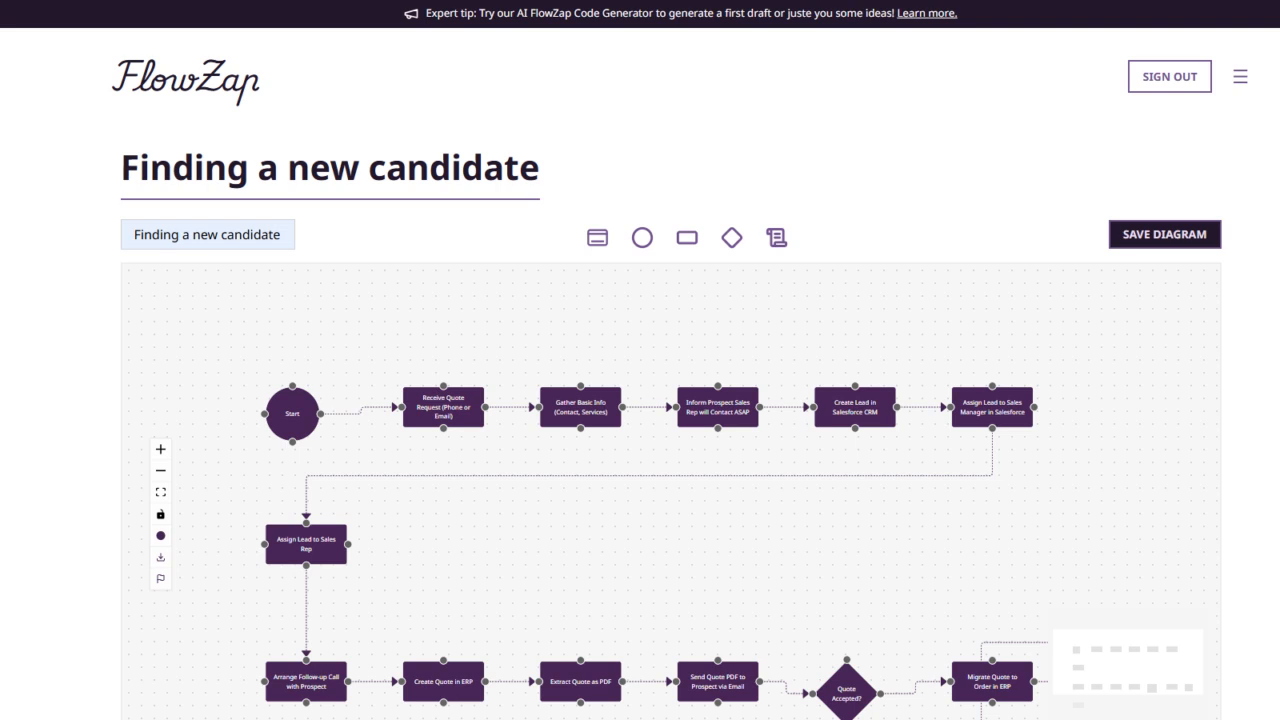
Regenerate the code with AI from an HR coordinator's prompt asking for steps and sourcing ideas to find job candidates for a furniture manufacturing company
left_click(776, 238)
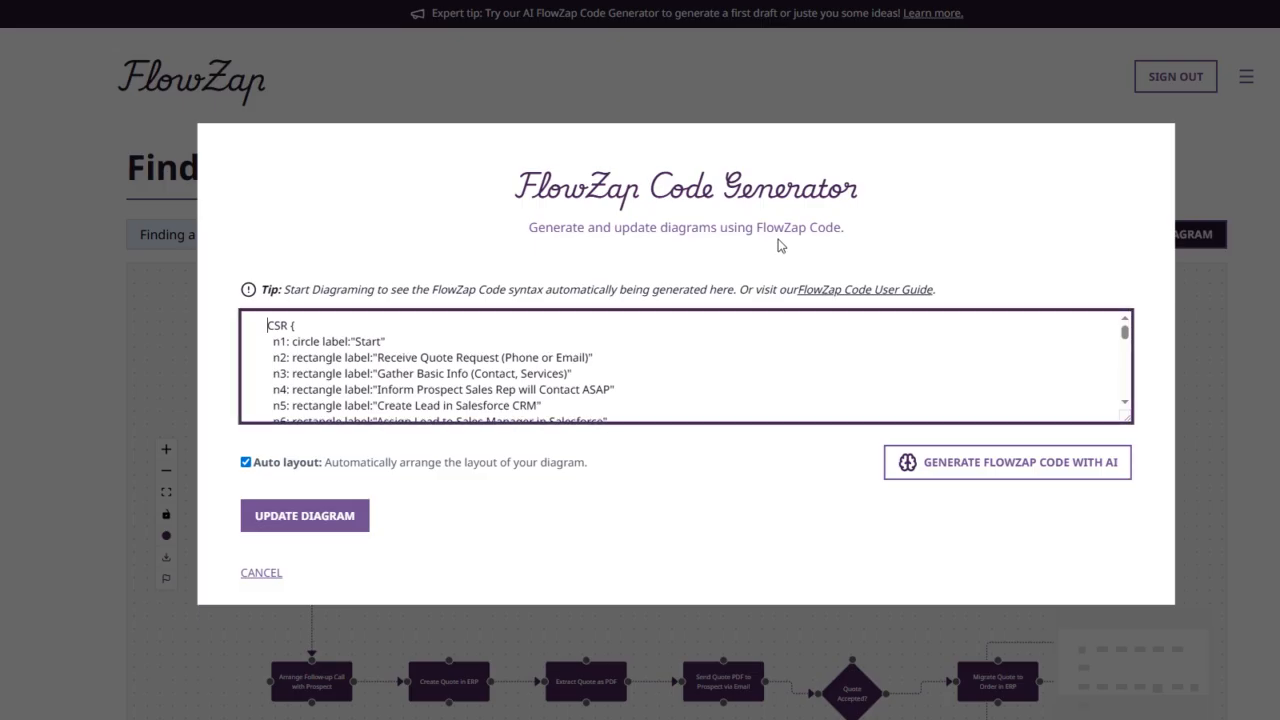
left_click(1077, 471)
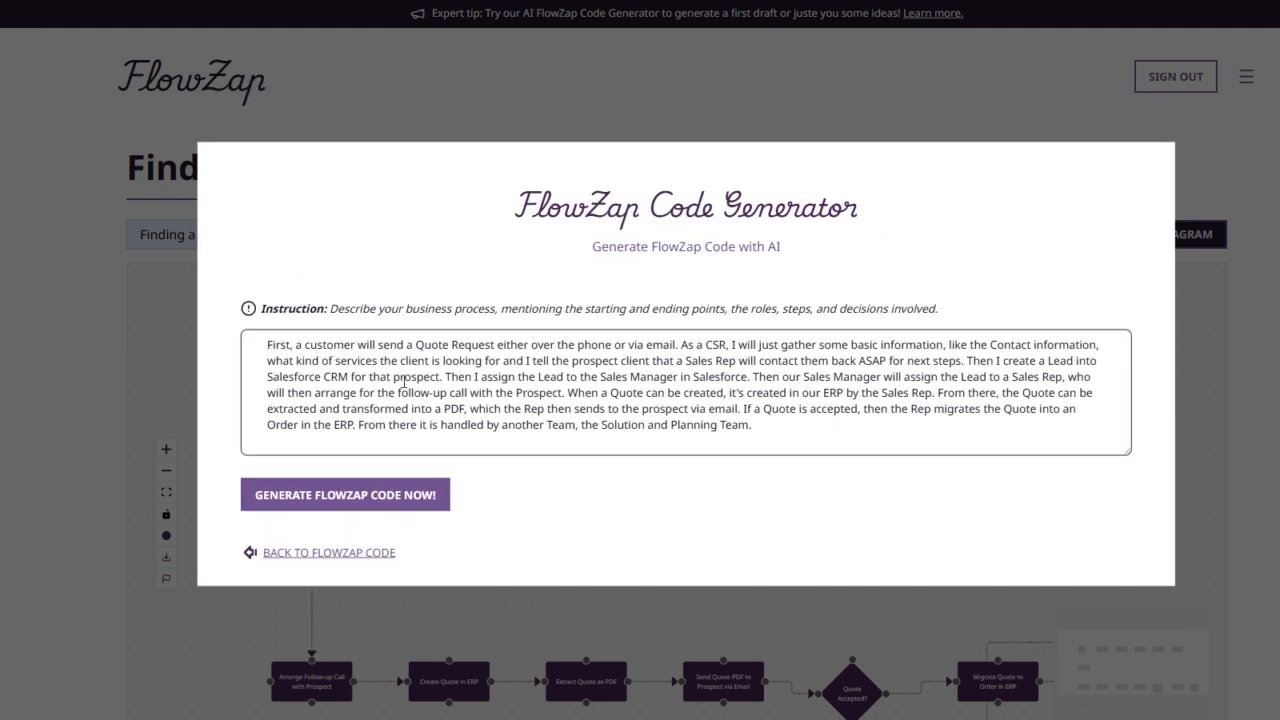
left_click_drag(795, 425, 226, 350)
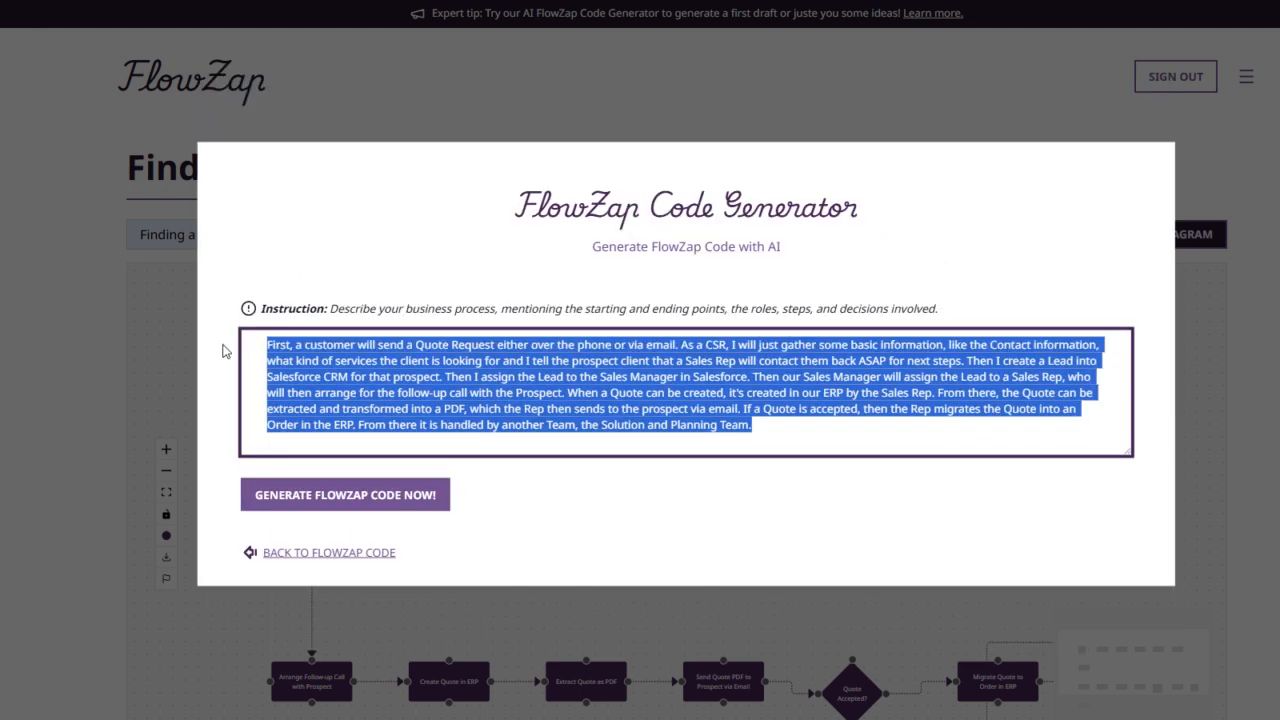
type("As an HR coordinator, working in a furniture manufacturing company, I need to identify a workflow that I can use to find new candidates for job openings in this company. Define the steps I should follow and include some ideas about where I should look for candidates.")
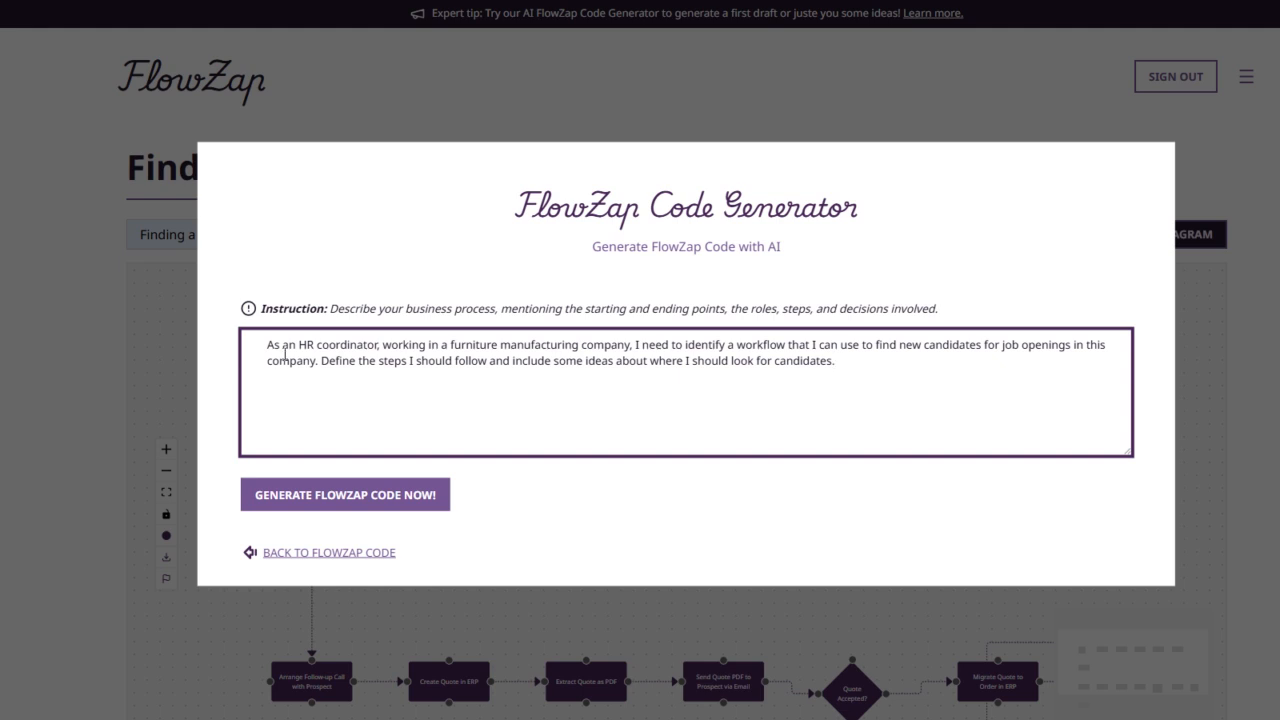
left_click(405, 497)
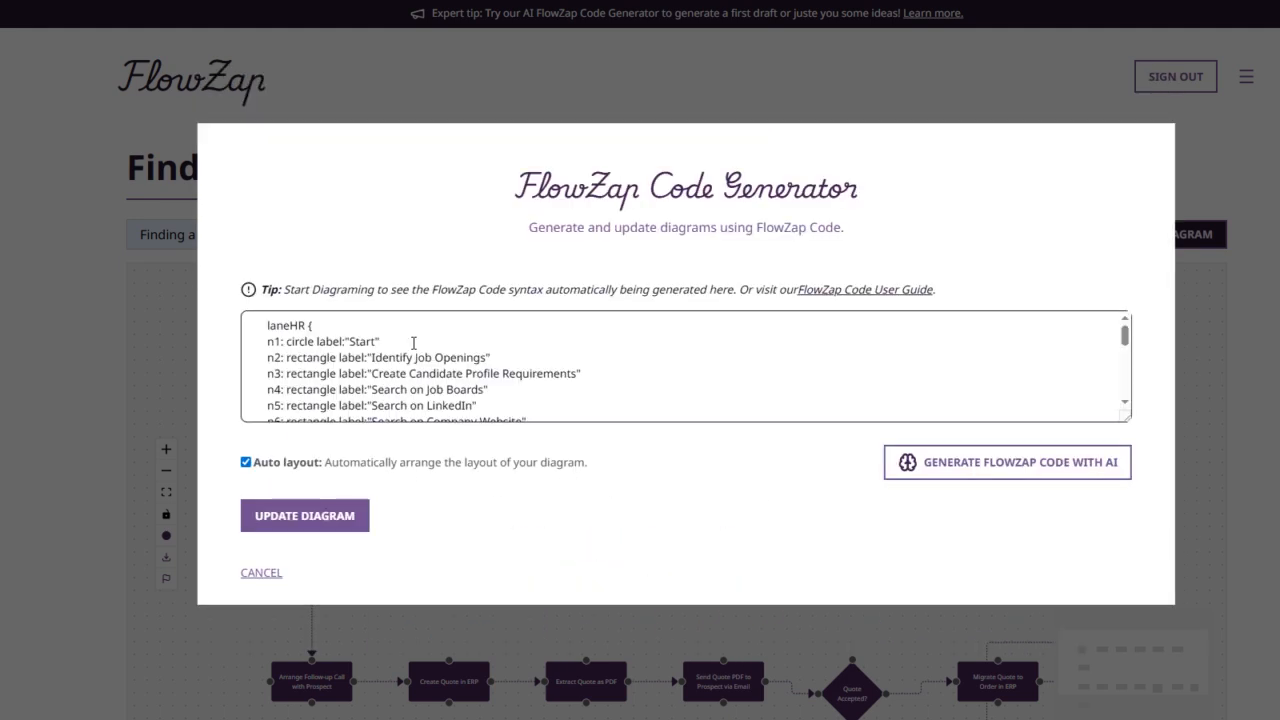
Review the generated HR lane code and update the diagram with it, using auto layout
left_click(378, 357)
scroll(380, 357, "down", 2)
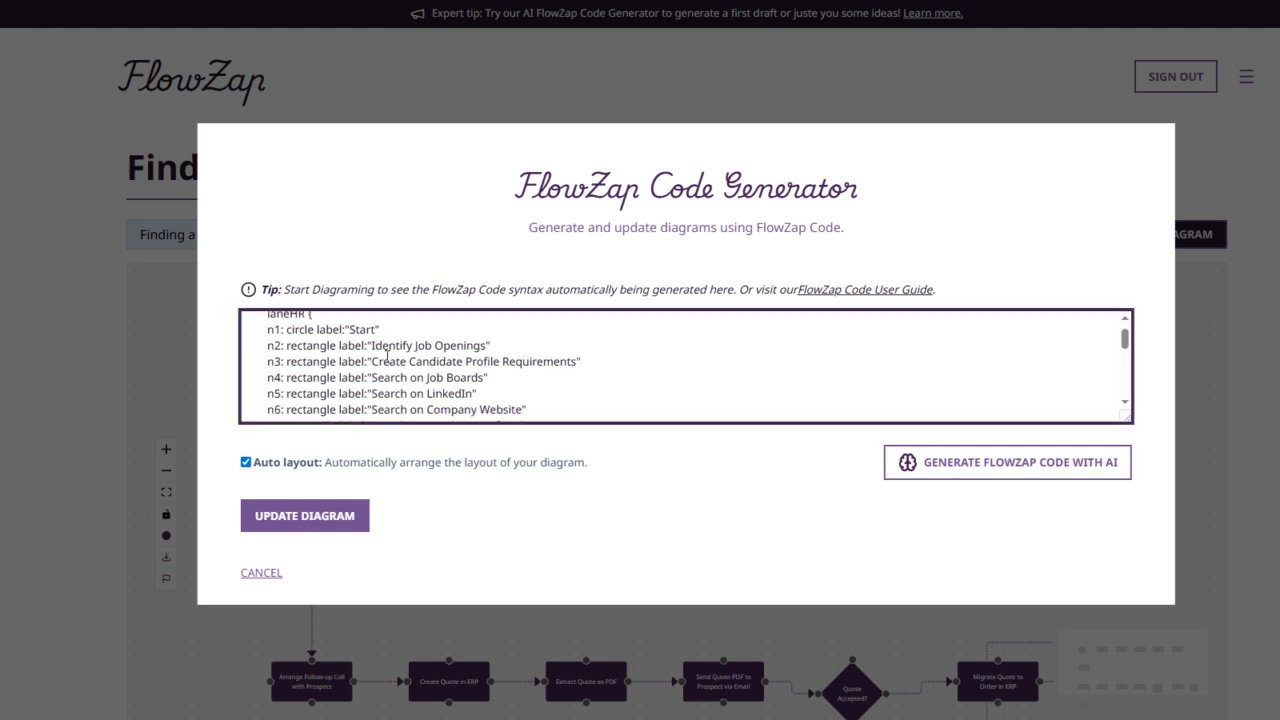
left_click(293, 517)
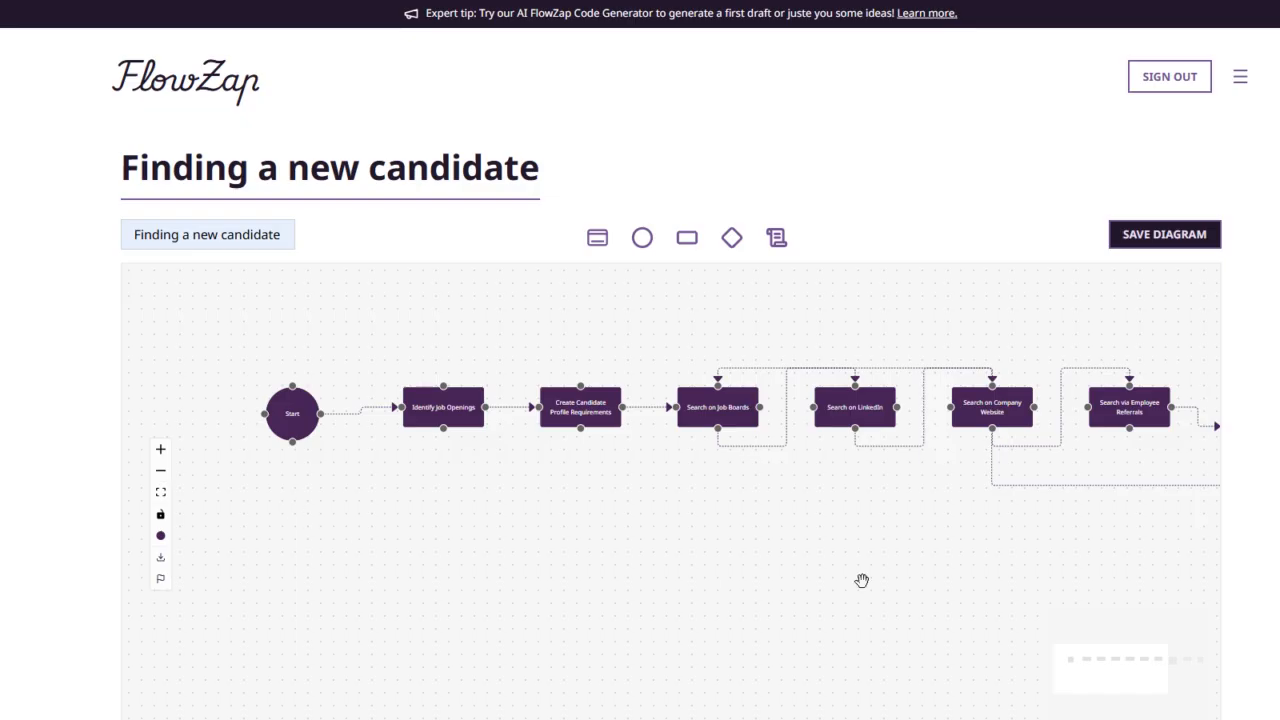
Examine the candidate search workflow from the Start node through to the "Sufficient Candidates Found?" decision
left_click_drag(917, 574, 811, 570)
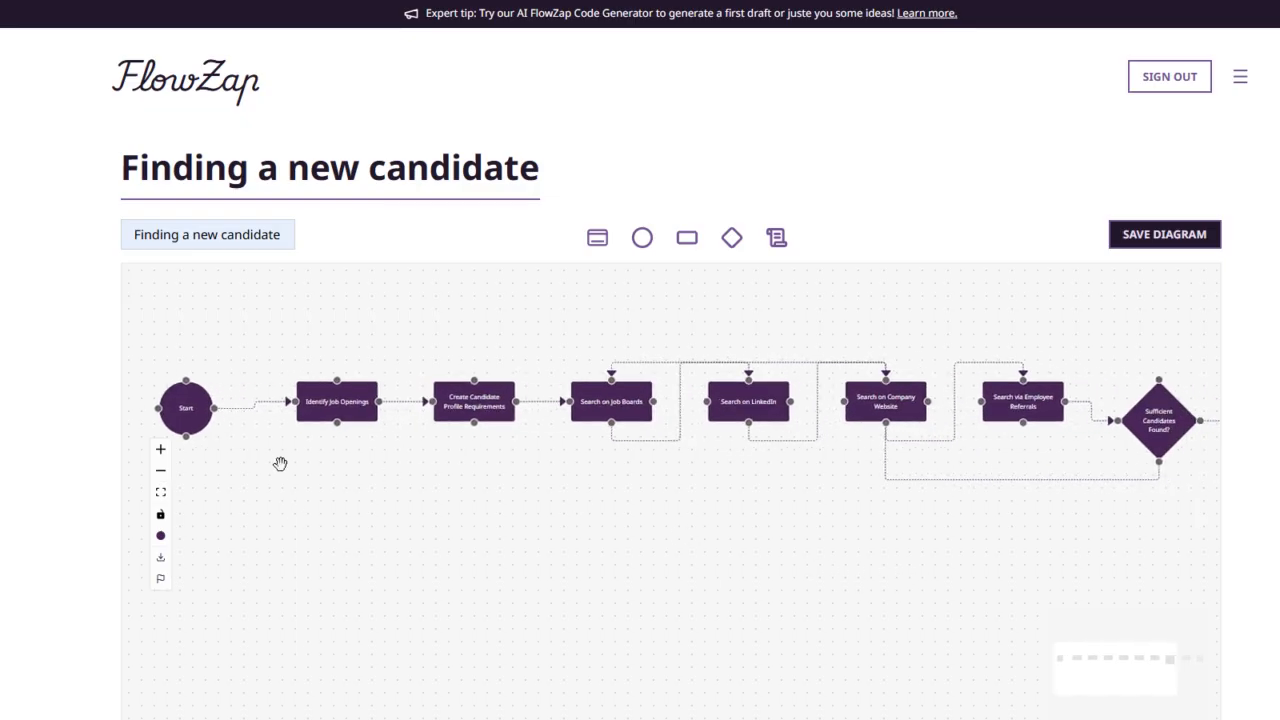
left_click(161, 452)
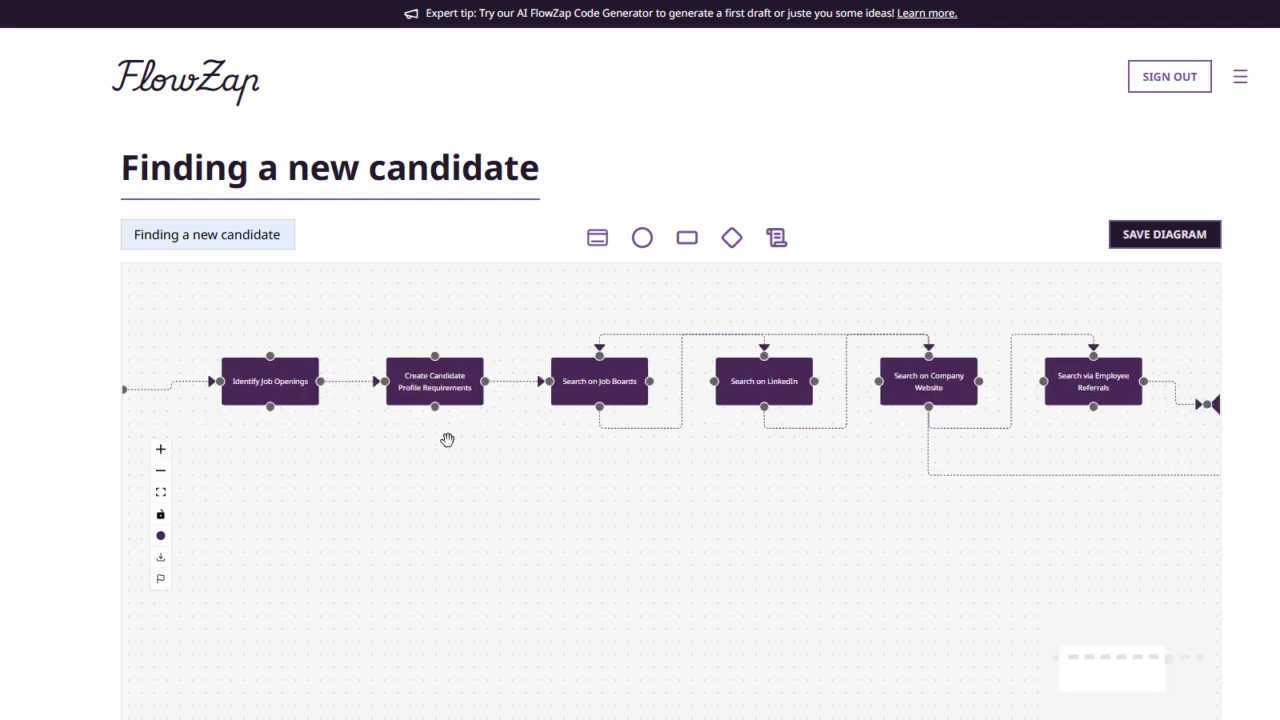
left_click_drag(183, 497, 315, 487)
left_click_drag(794, 477, 670, 514)
left_click_drag(640, 517, 543, 497)
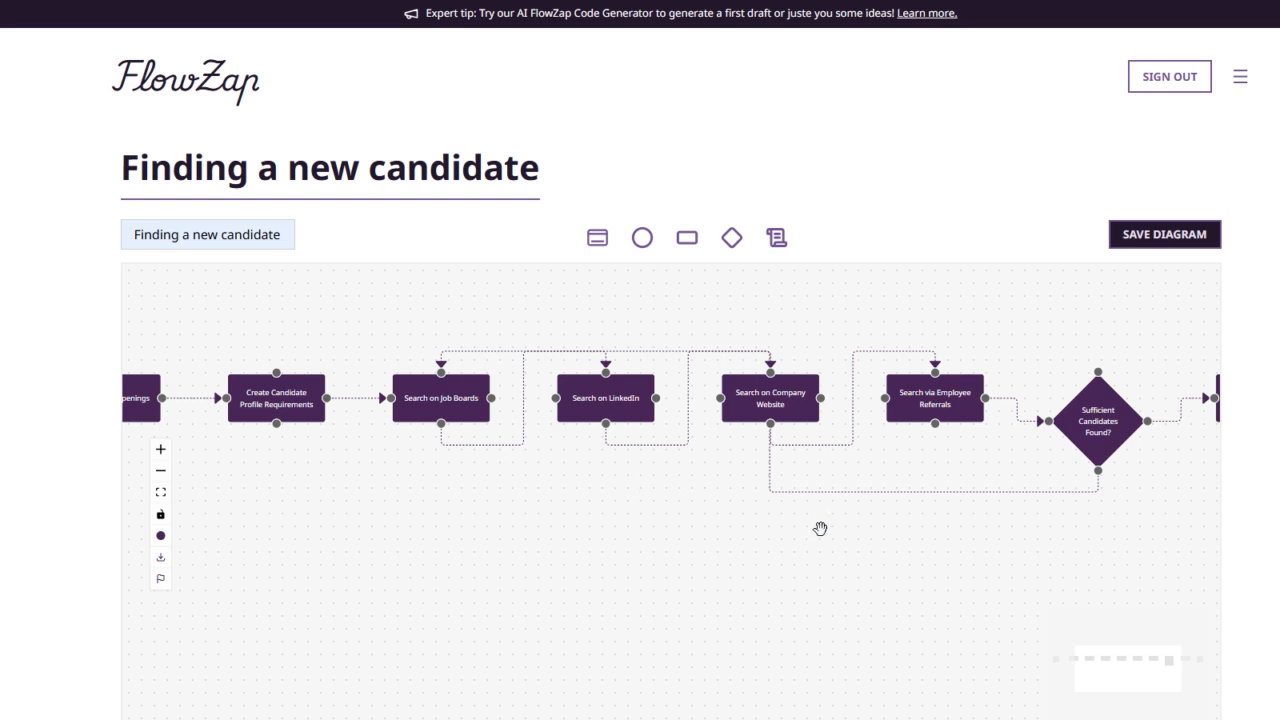
scroll(700, 566, "left", 5)
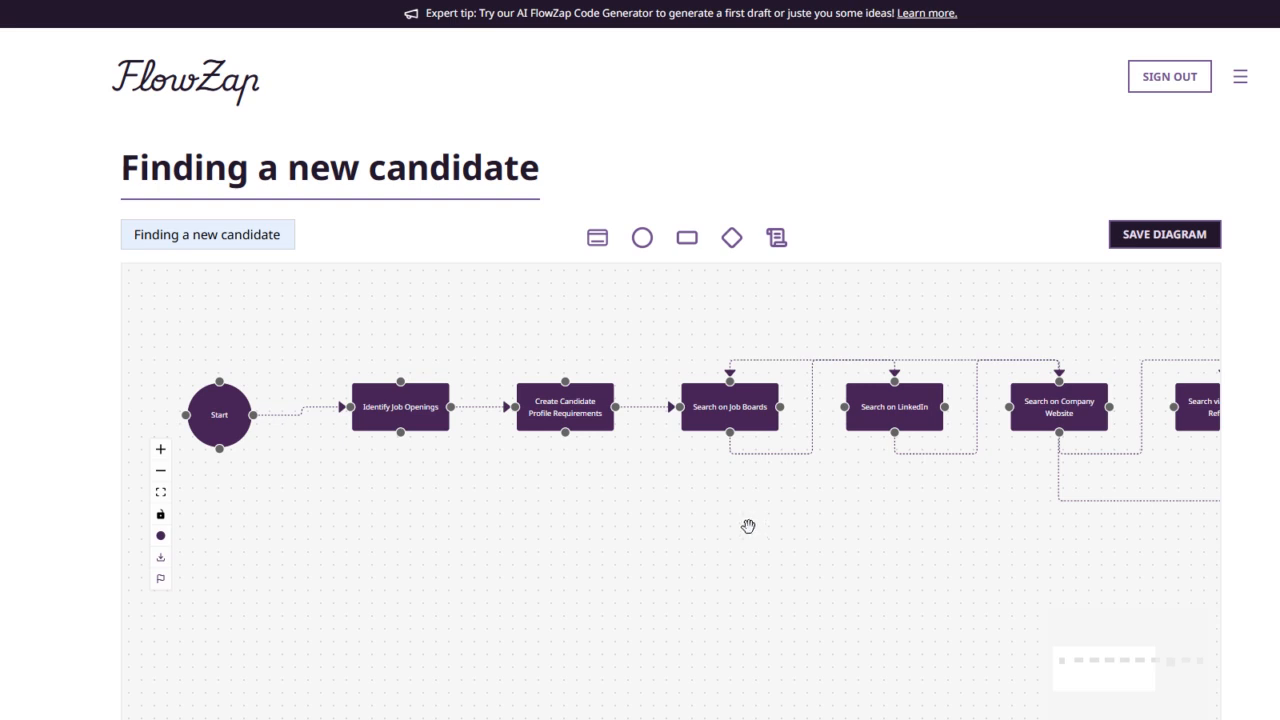
scroll(747, 525, "down", 3)
scroll(747, 525, "up", 1)
left_click_drag(826, 557, 686, 537)
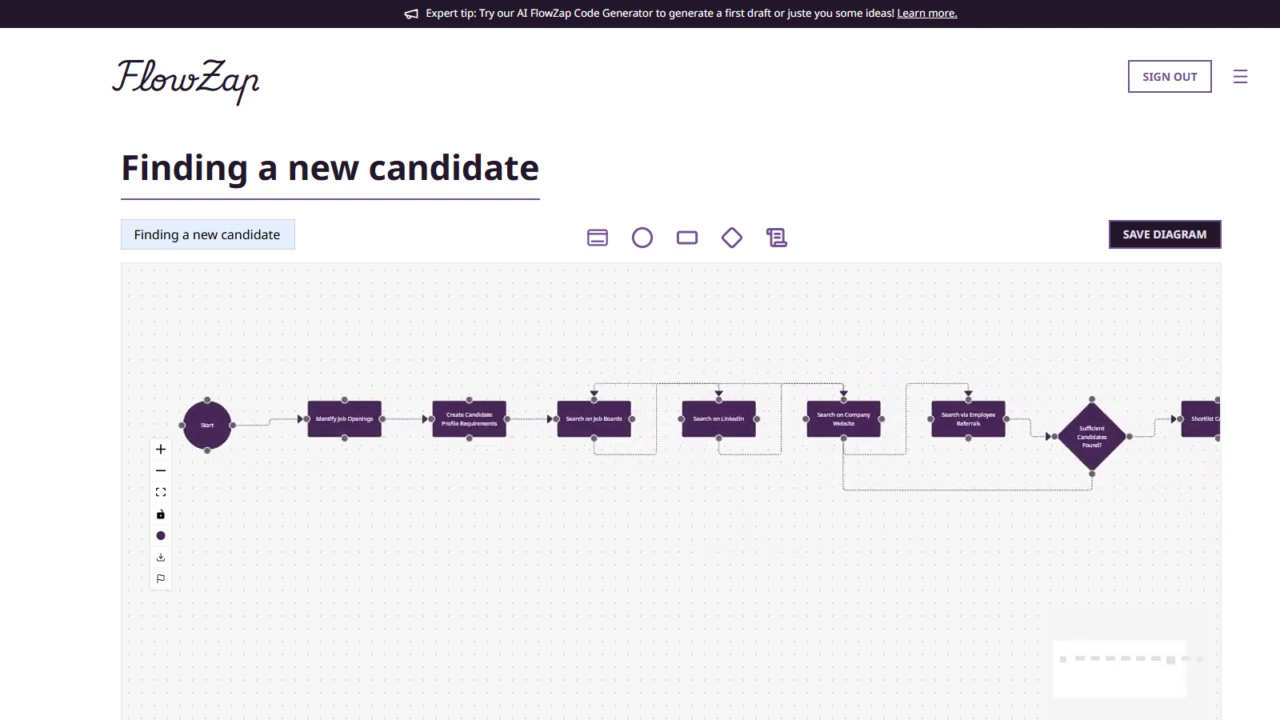